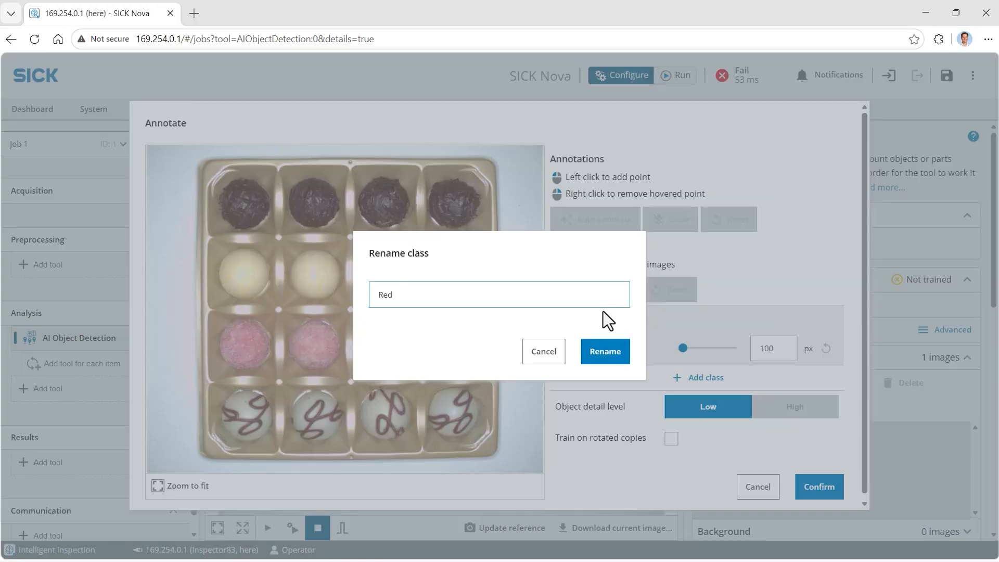
# Name the first class Red and annotate the four pink truffles in the third row with an object radius of 161 px
pyautogui.click(605, 352)
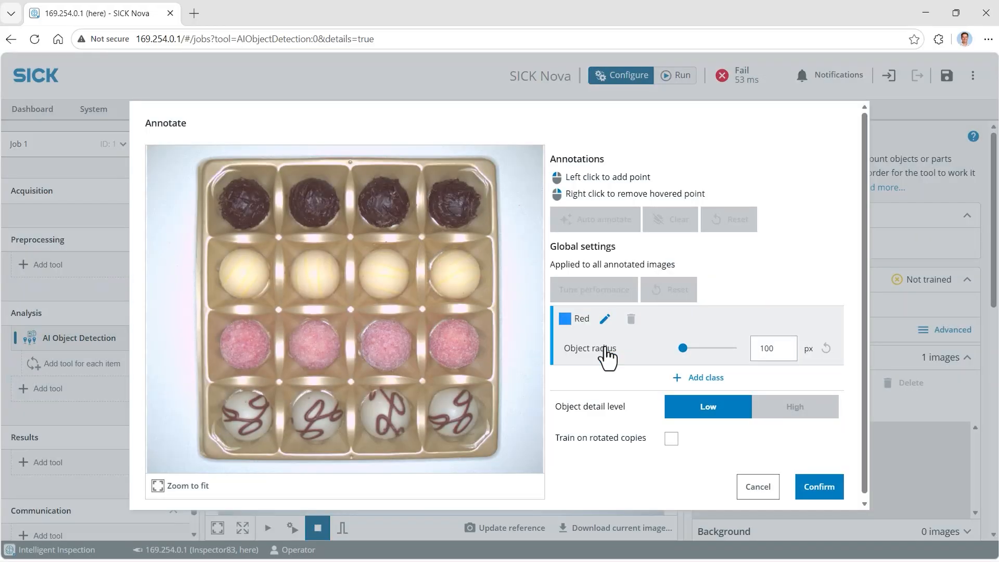
pyautogui.click(453, 346)
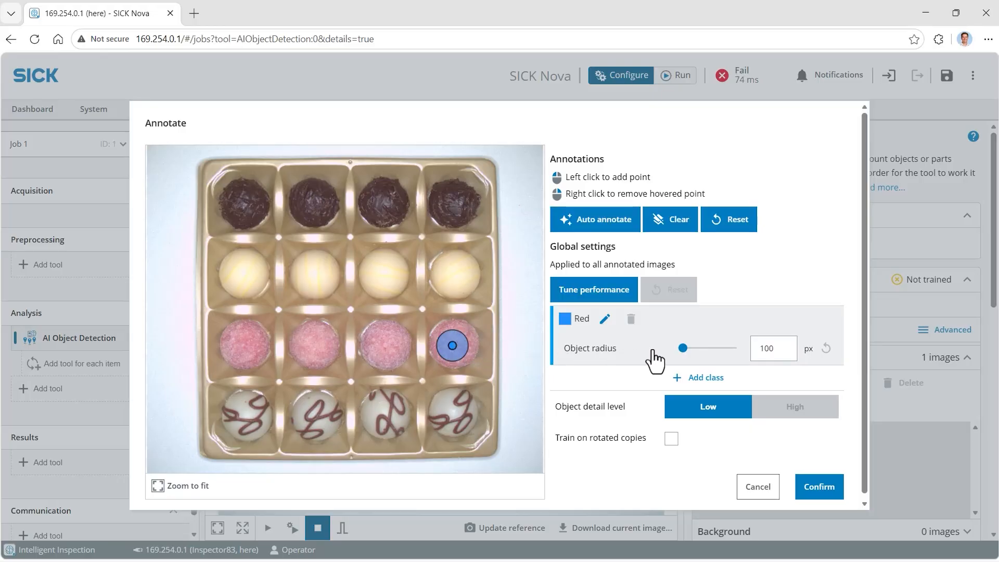
pyautogui.moveTo(680, 349); pyautogui.dragTo(686, 352)
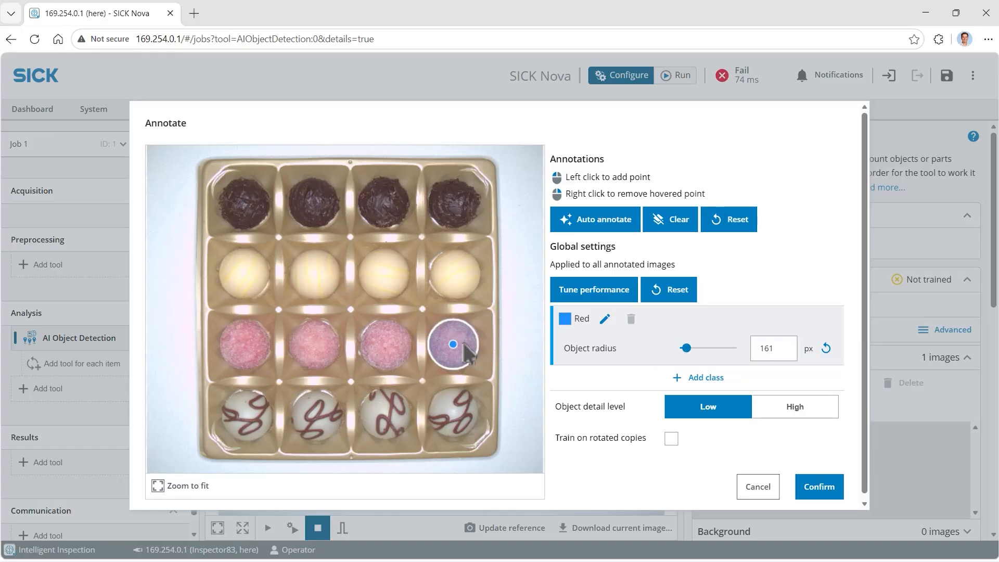
pyautogui.click(386, 345)
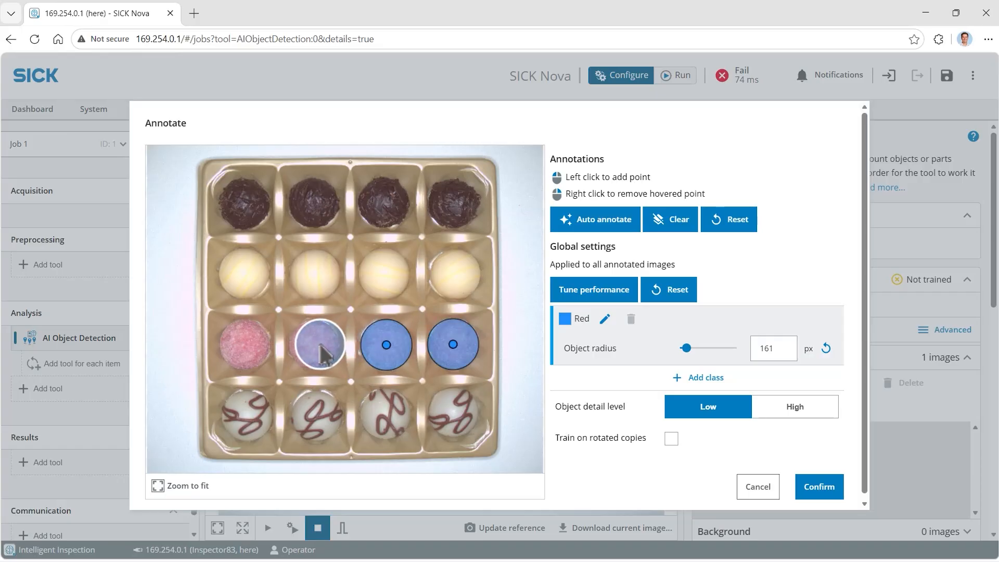
pyautogui.click(315, 344)
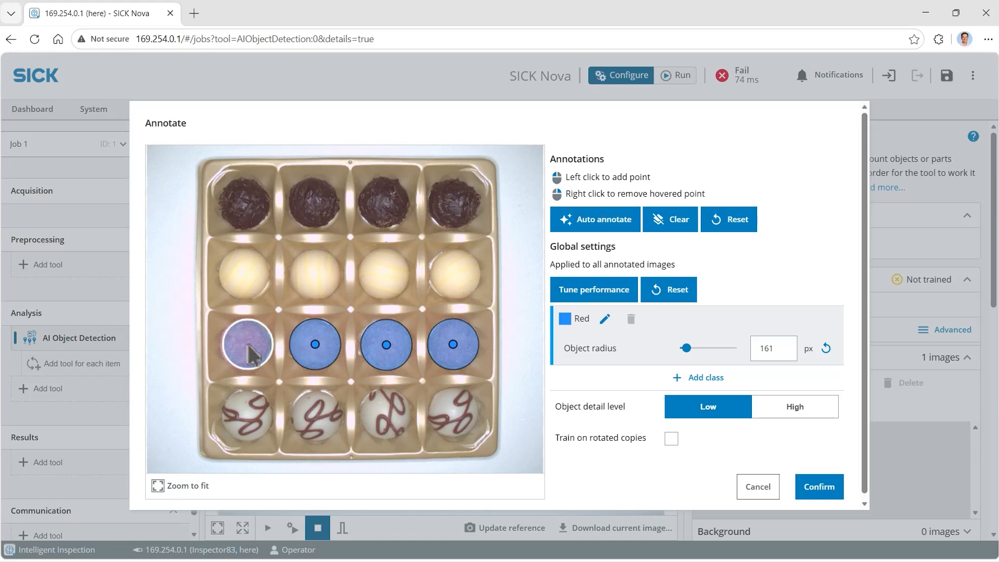
pyautogui.click(246, 345)
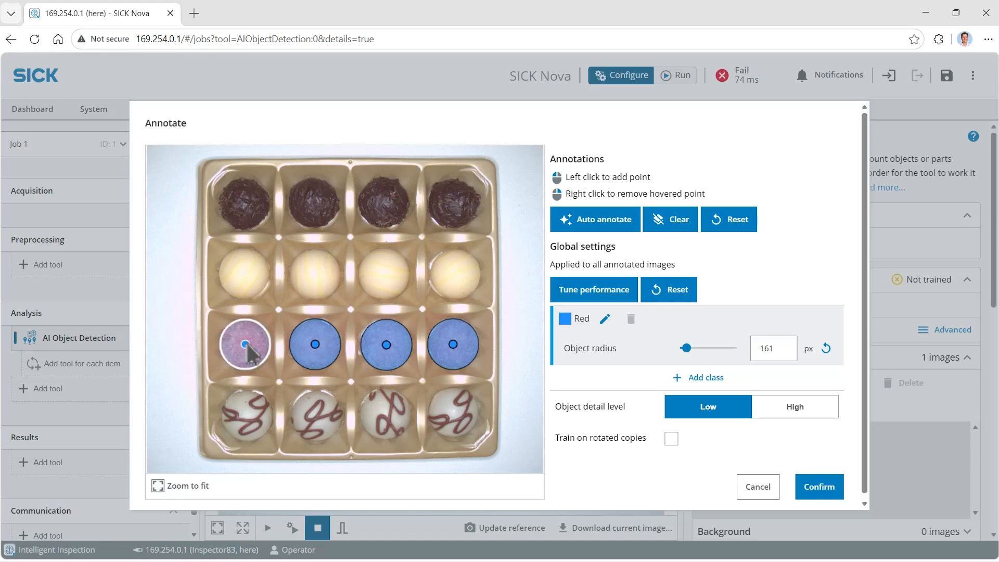
# Add a second class and rename it Dark
pyautogui.click(707, 379)
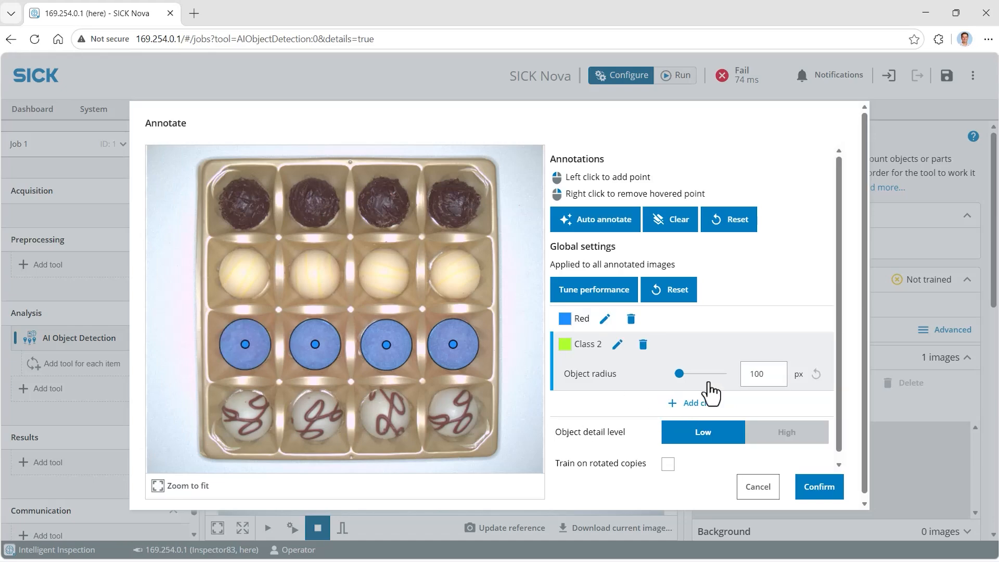
pyautogui.click(617, 345)
pyautogui.tripleClick(573, 302)
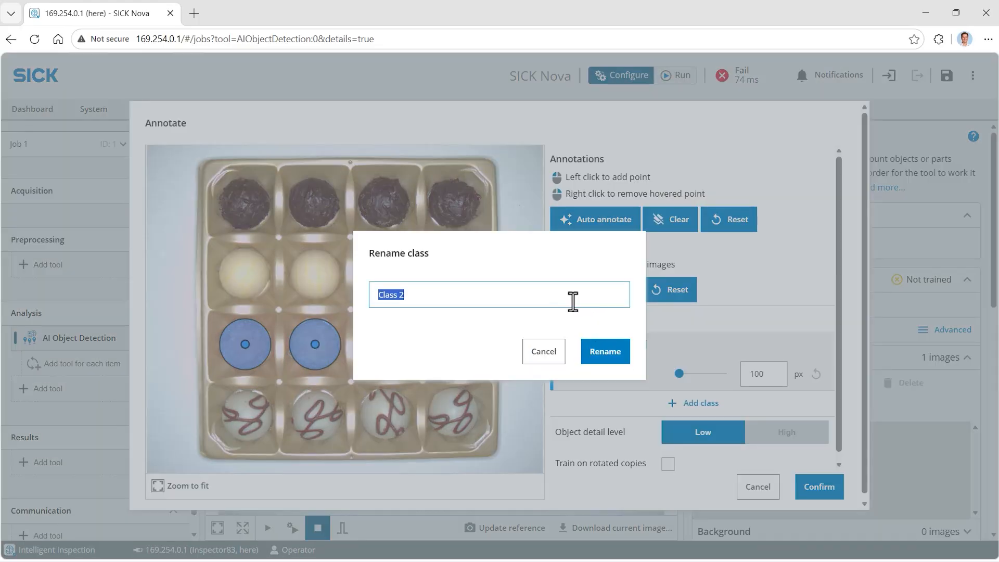
pyautogui.click(603, 354)
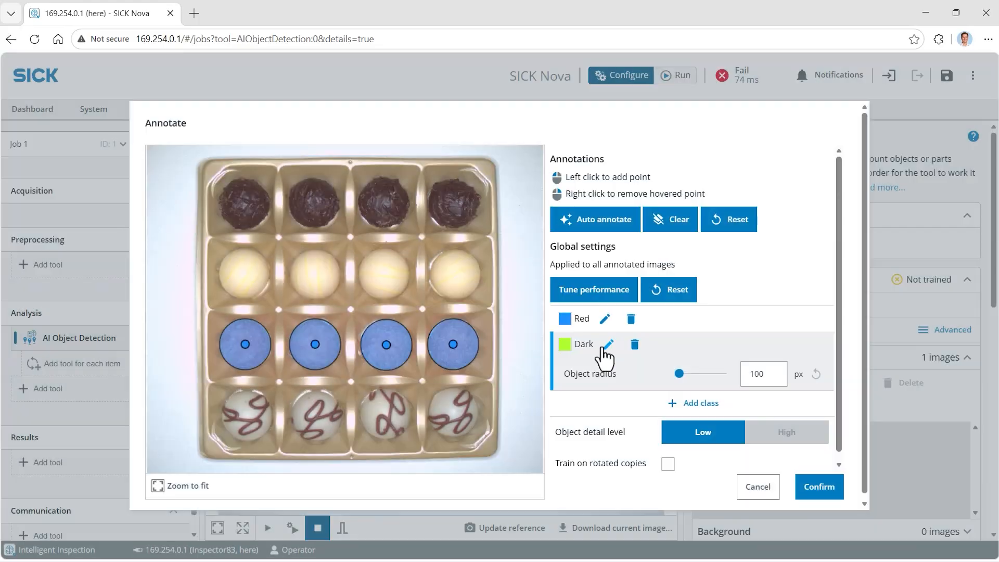
# Annotate the four dark chocolates in the top row as Dark with an object radius of 161 px
pyautogui.click(454, 203)
pyautogui.moveTo(679, 374); pyautogui.dragTo(683, 375)
pyautogui.click(384, 203)
pyautogui.click(314, 203)
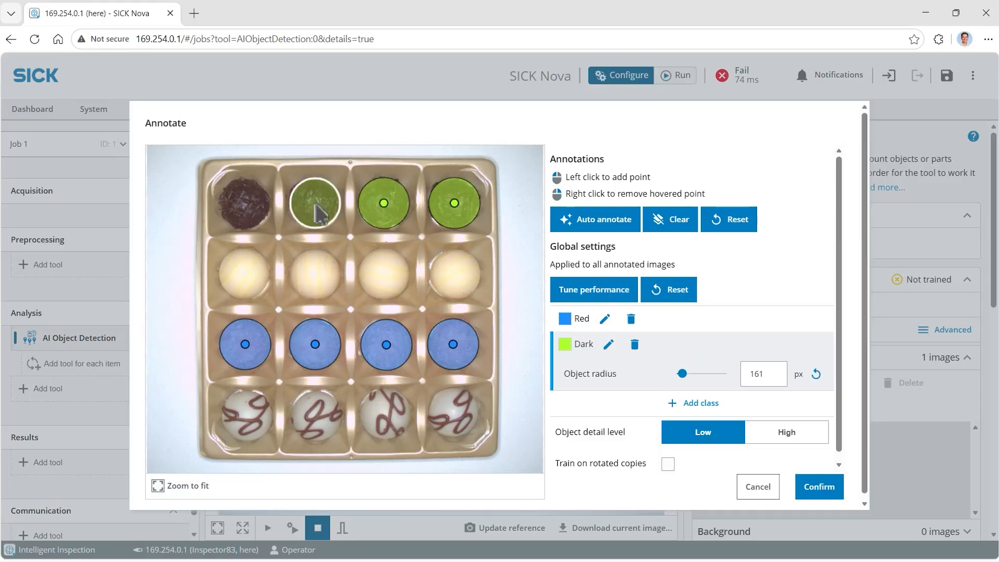
pyautogui.click(244, 203)
# Add a White class and annotate the four white truffles in the second row
pyautogui.click(696, 404)
pyautogui.click(455, 273)
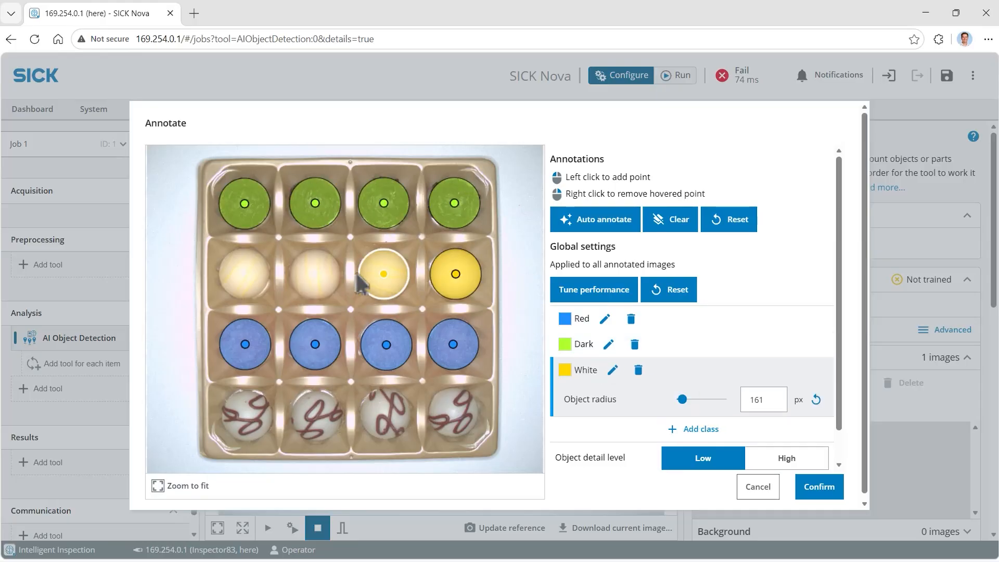
pyautogui.click(384, 273)
pyautogui.click(315, 273)
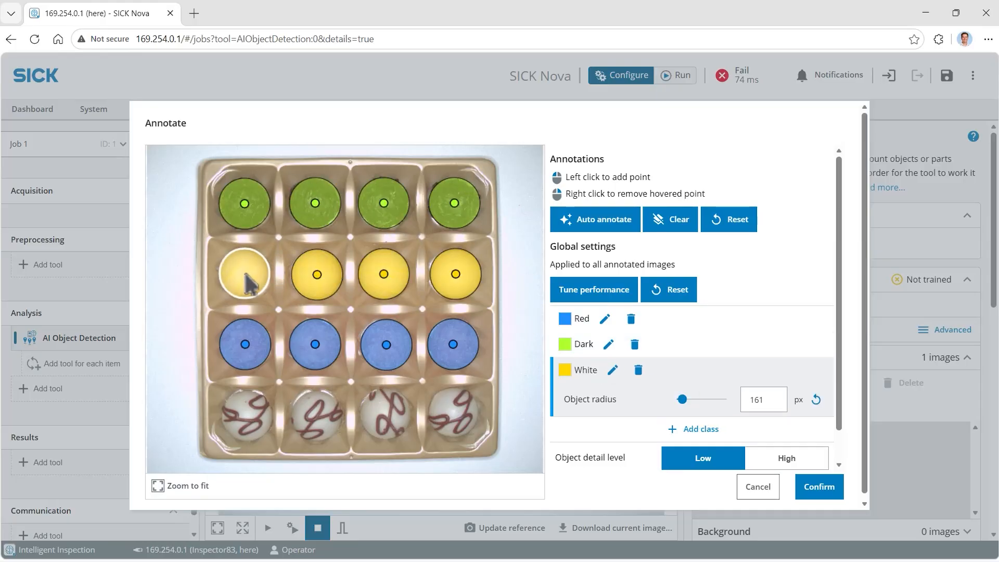
pyautogui.click(245, 273)
# Add a White with stripes class and annotate the four striped truffles in the bottom row
pyautogui.click(676, 428)
pyautogui.click(452, 412)
pyautogui.click(386, 414)
pyautogui.click(317, 415)
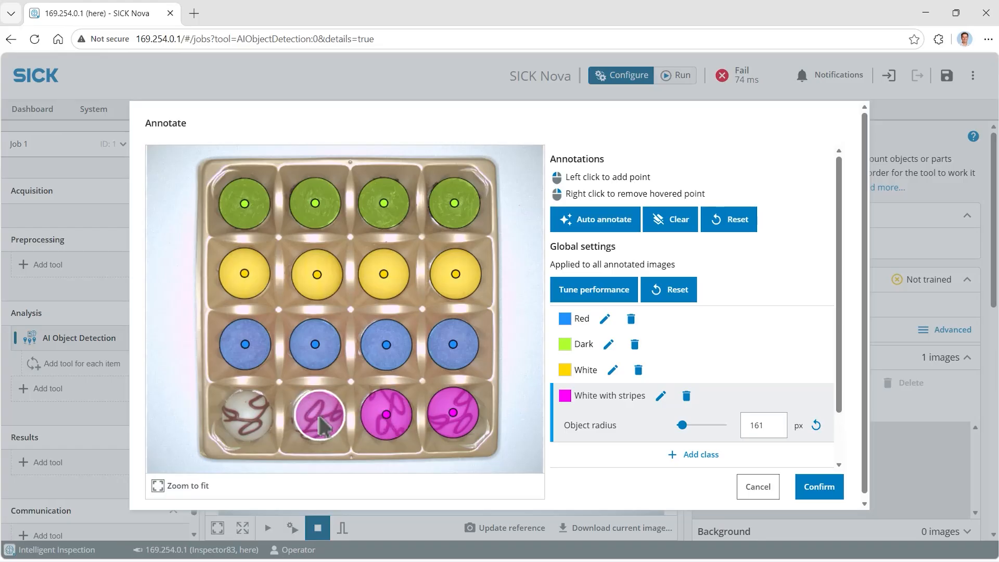
pyautogui.click(247, 414)
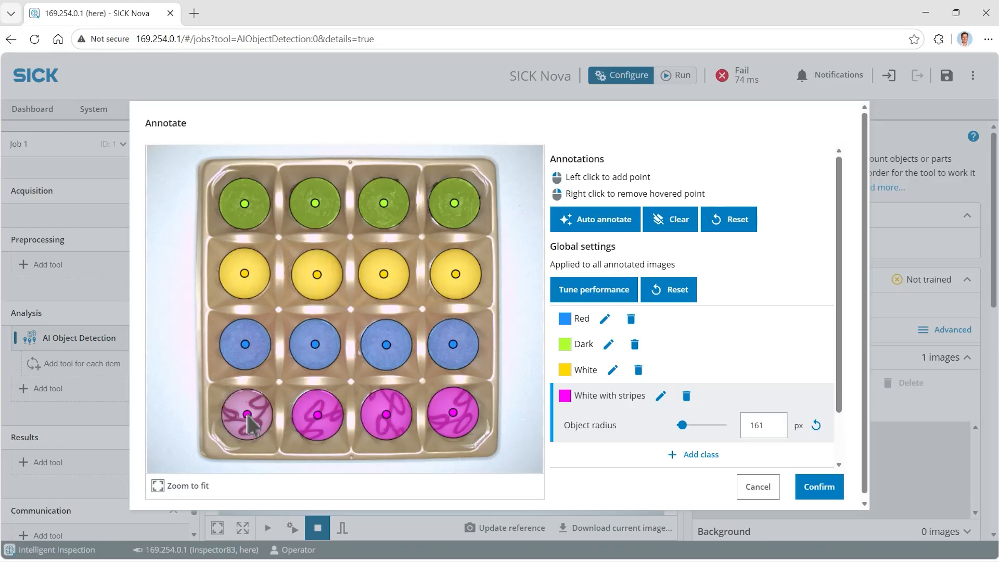
# Set object detail level to High, enable training on rotated copies, and confirm the annotations to train
pyautogui.scroll(-1, 840, 431)
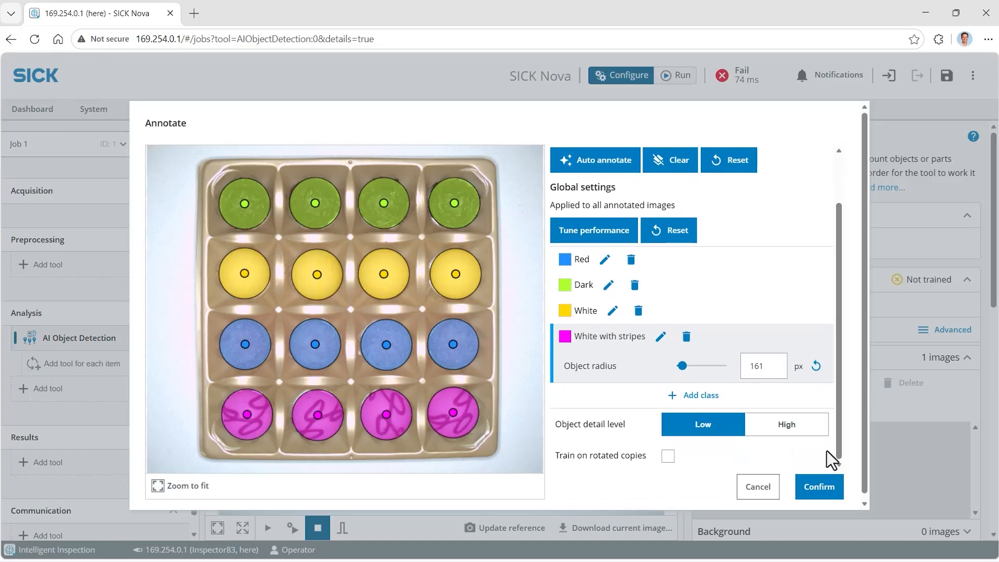
pyautogui.click(790, 426)
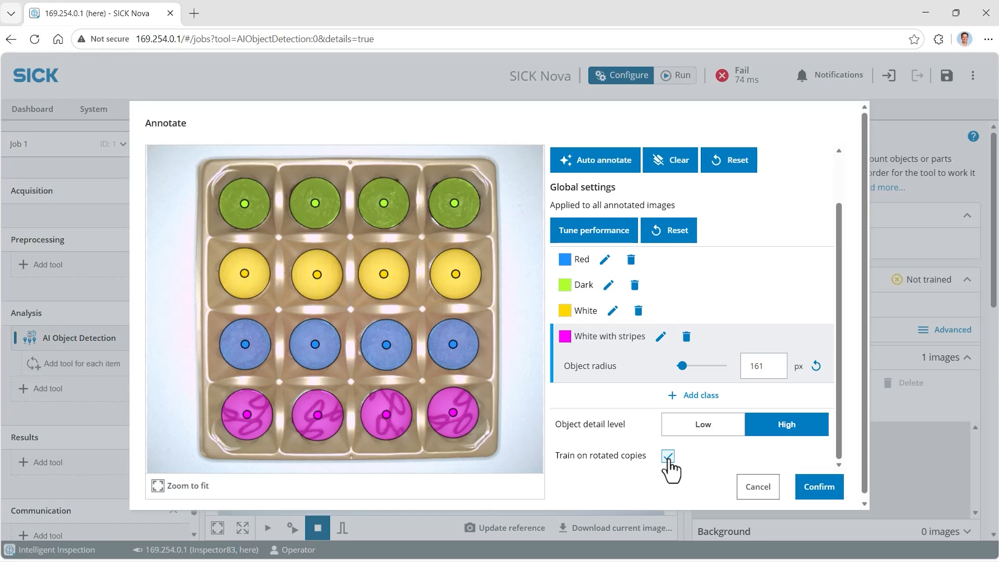
pyautogui.click(819, 491)
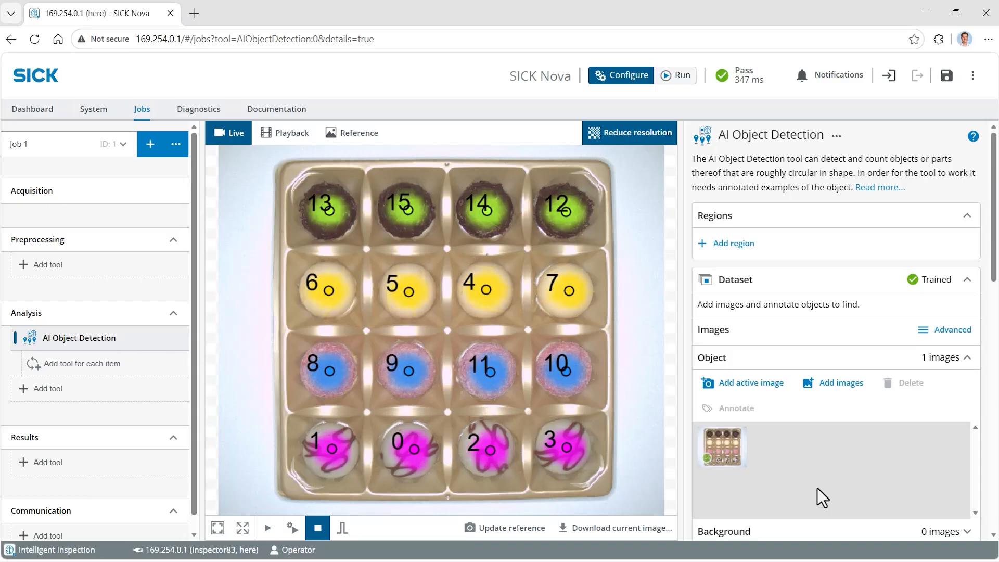
# Add a live camera image to the dataset and auto-annotate it with the White threshold lowered to 0.54, accepting and confirming
pyautogui.click(269, 526)
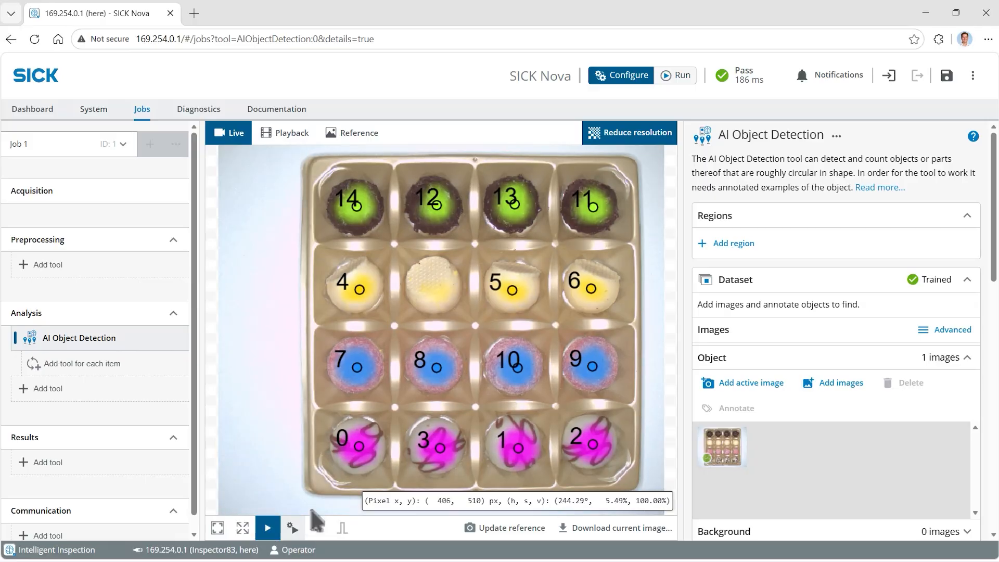
pyautogui.click(769, 384)
pyautogui.click(589, 220)
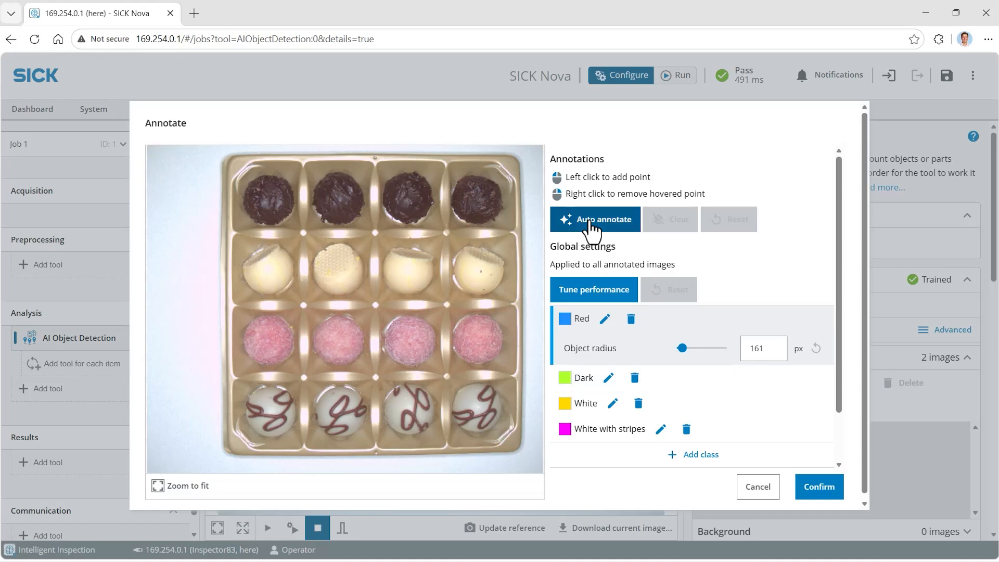
pyautogui.moveTo(721, 300); pyautogui.dragTo(676, 300)
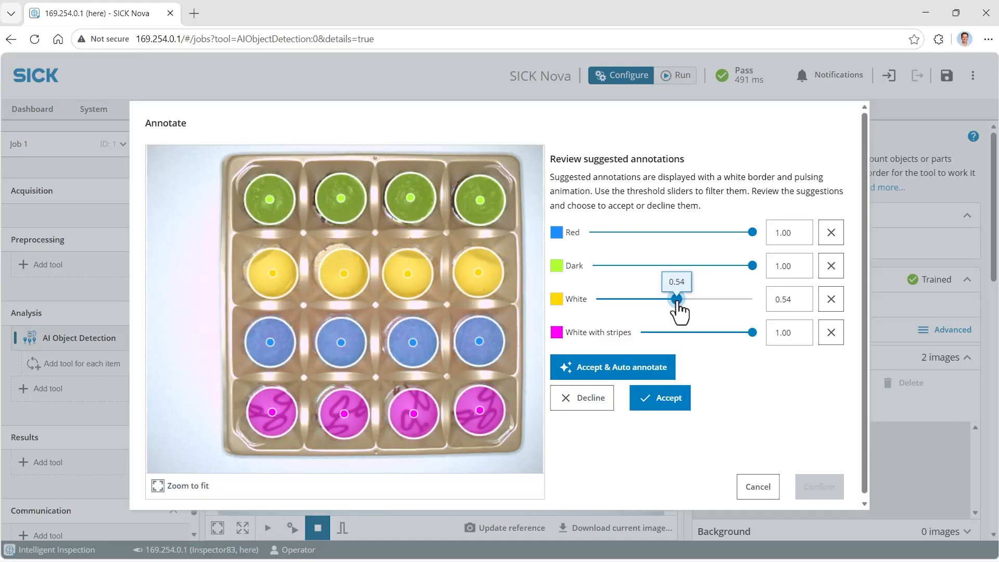
pyautogui.click(666, 399)
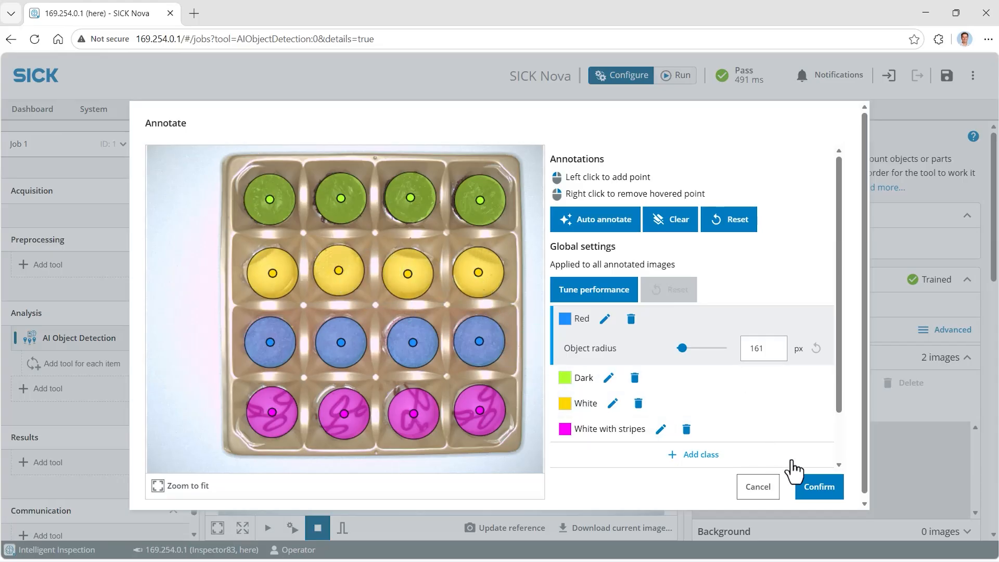
pyautogui.click(823, 489)
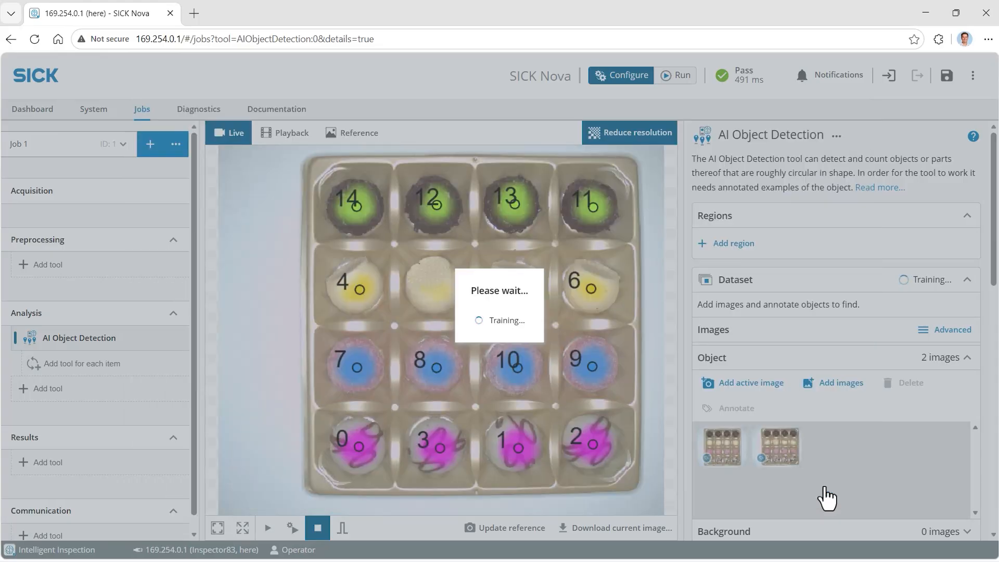
# Add another live image and auto-annotate it with thresholds 0.83 for White with stripes and 0.90 for Dark, accepting and confirming
pyautogui.click(273, 528)
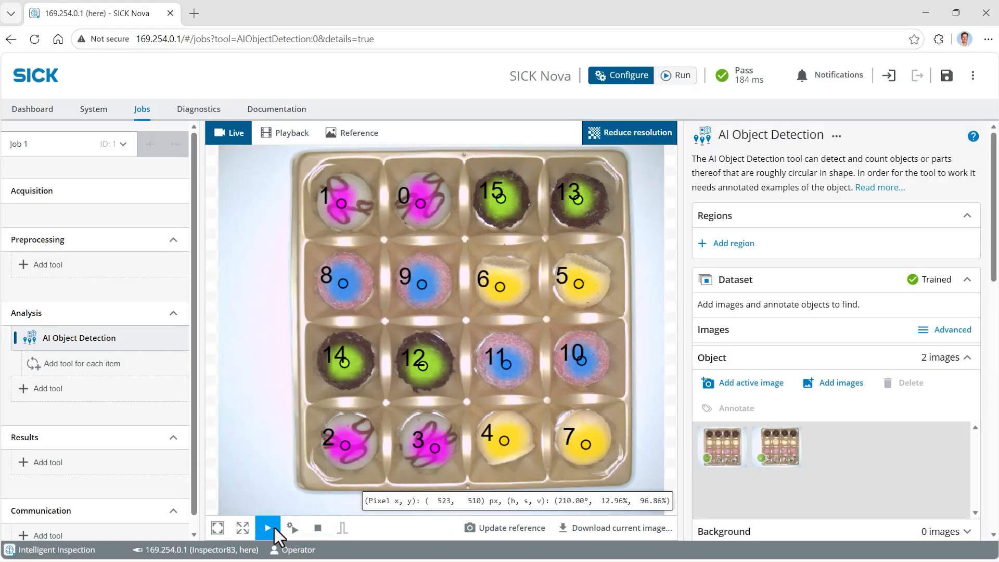
pyautogui.click(747, 404)
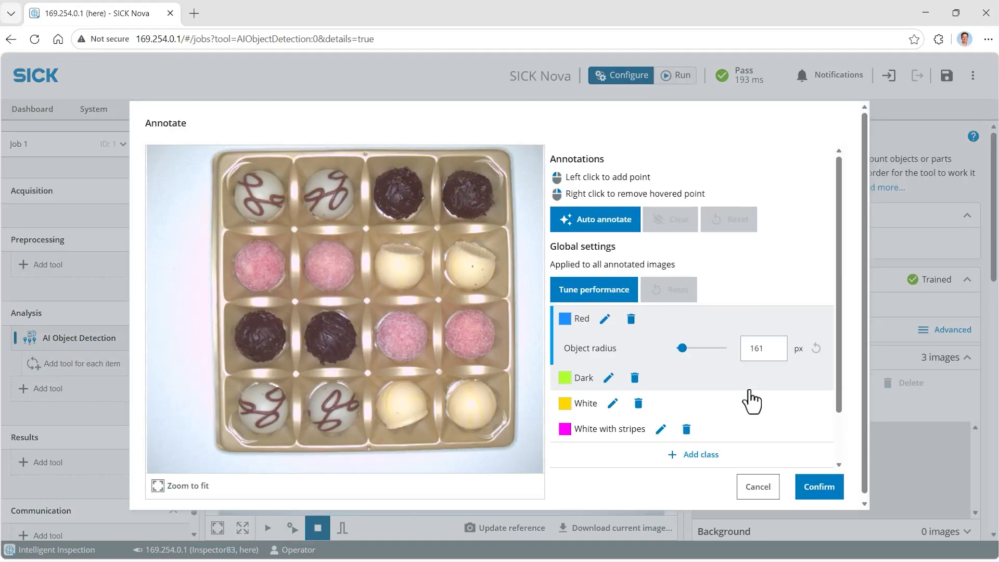
pyautogui.click(608, 220)
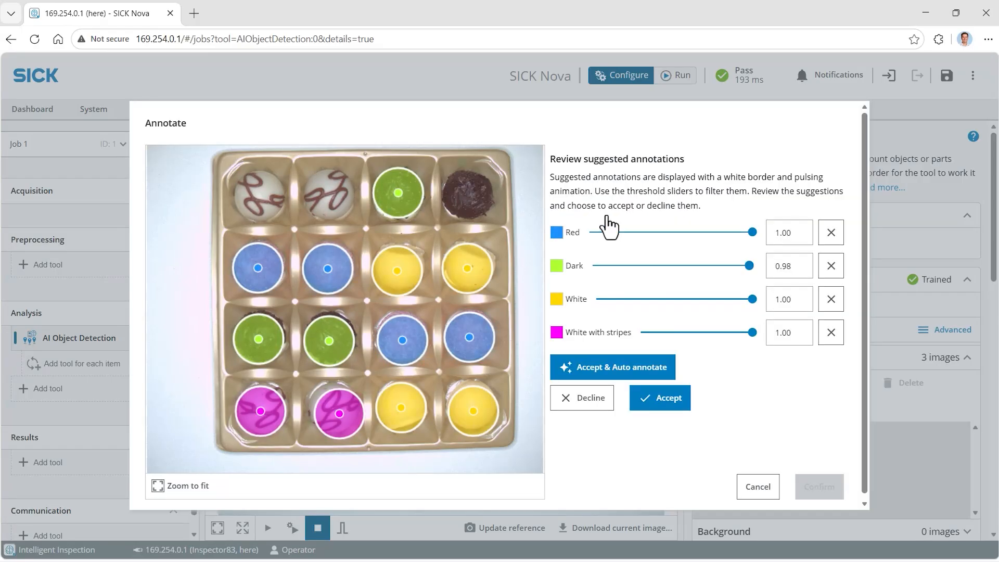
pyautogui.moveTo(752, 332); pyautogui.dragTo(730, 332)
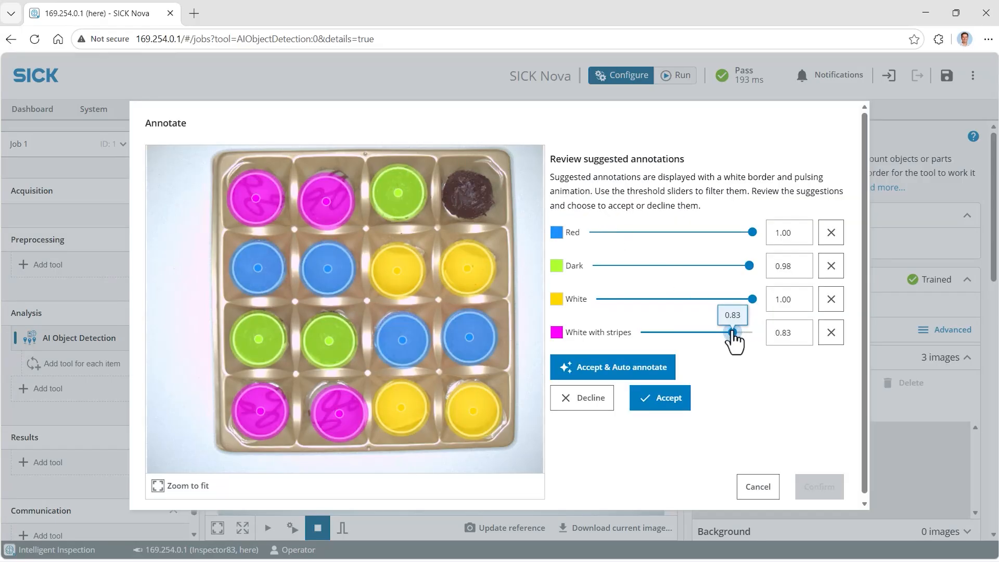
pyautogui.moveTo(749, 266); pyautogui.dragTo(735, 266)
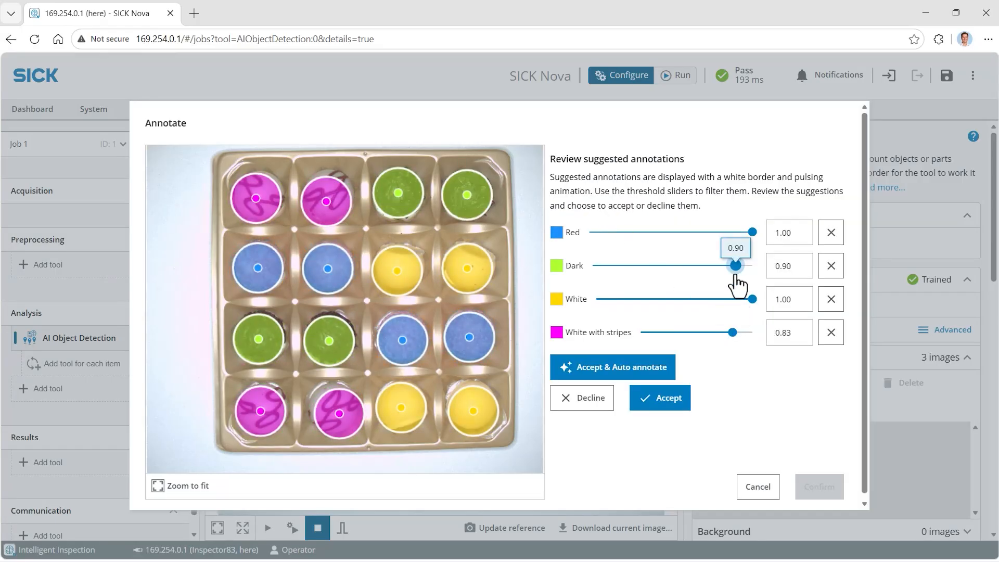
pyautogui.click(670, 401)
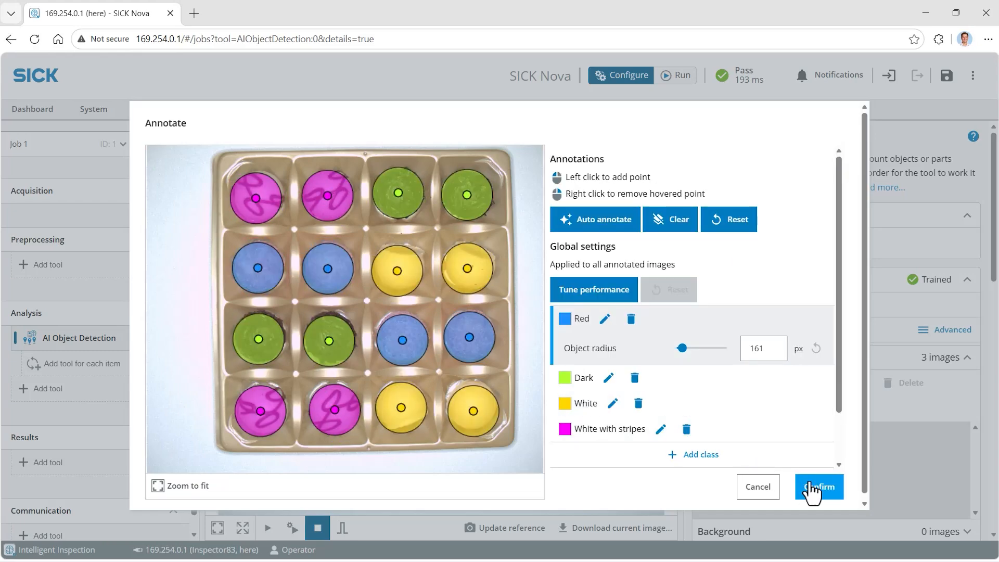
pyautogui.click(808, 486)
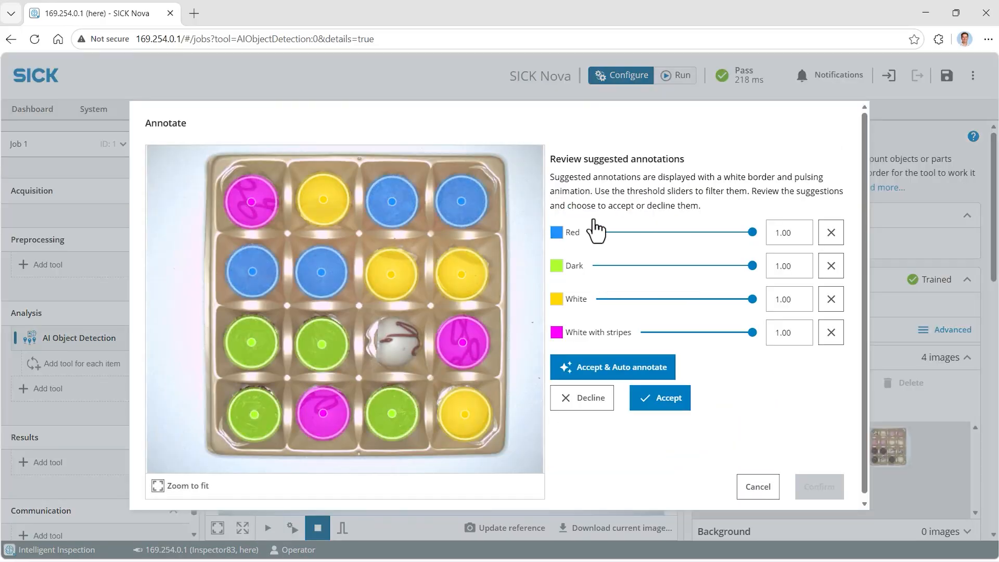
# Add further live images of the rearranged tray to the object dataset and resume the live run
pyautogui.moveTo(751, 331); pyautogui.dragTo(705, 332)
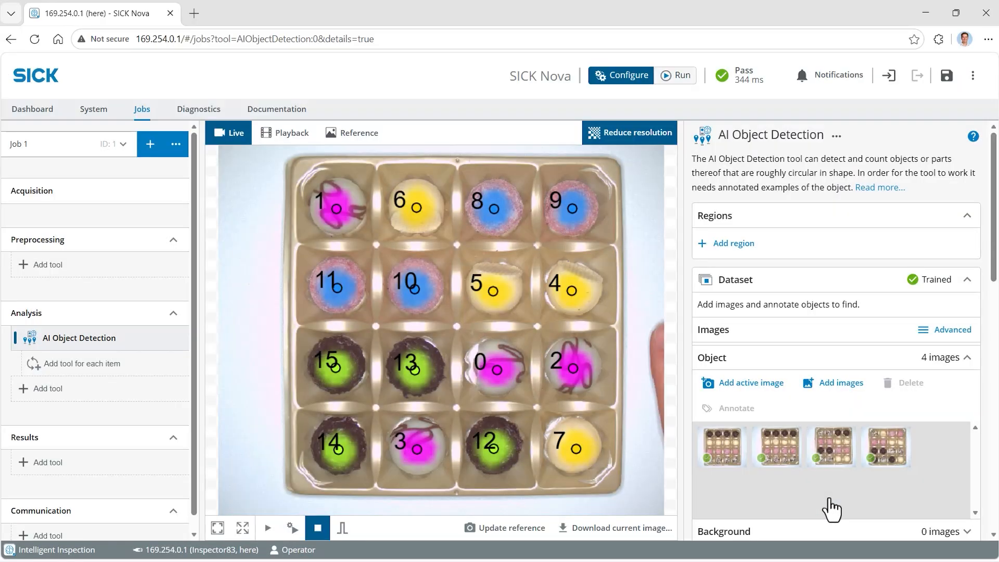
pyautogui.click(268, 528)
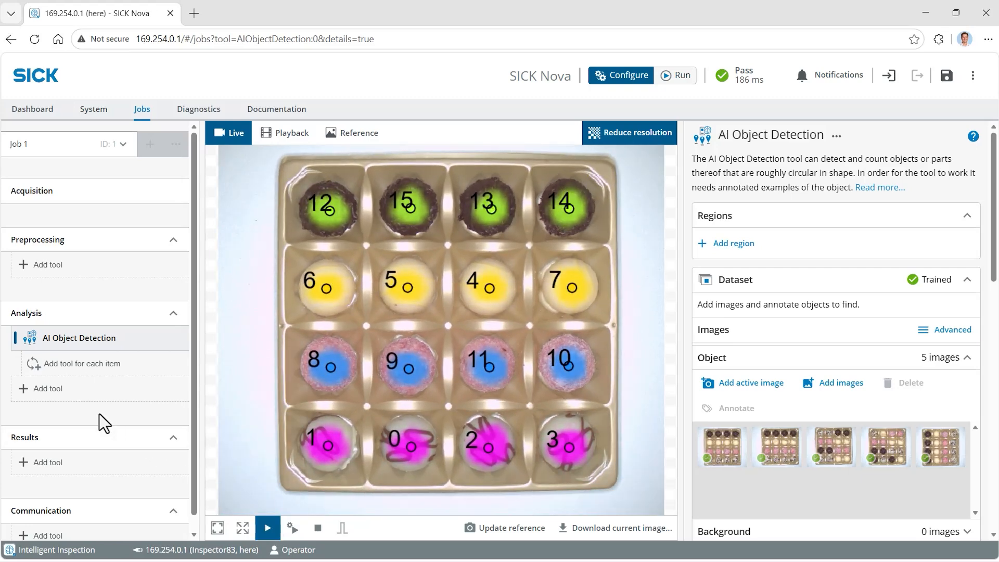
# Add a Position Verifier tool to the Analysis section
pyautogui.click(55, 392)
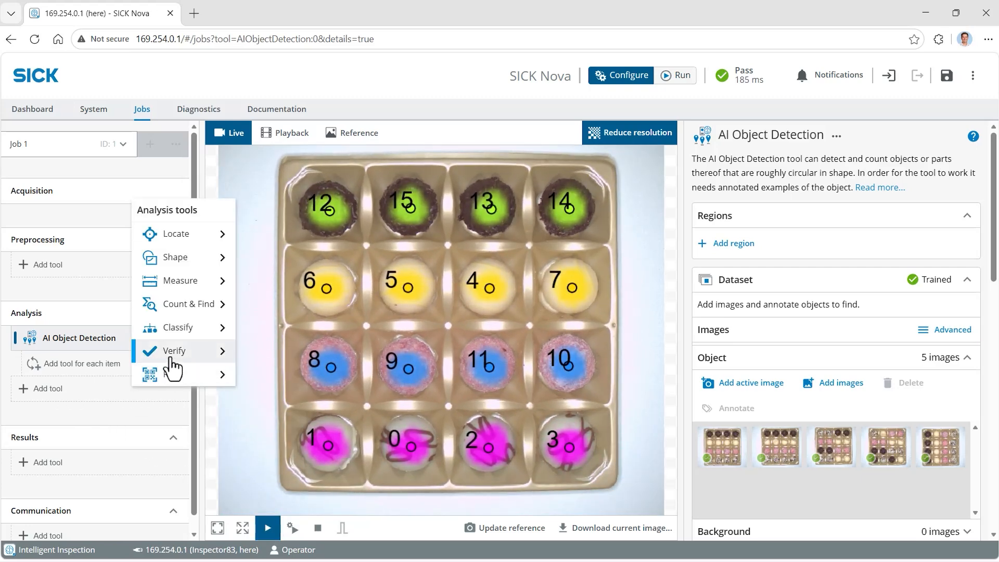
pyautogui.moveTo(172, 360)
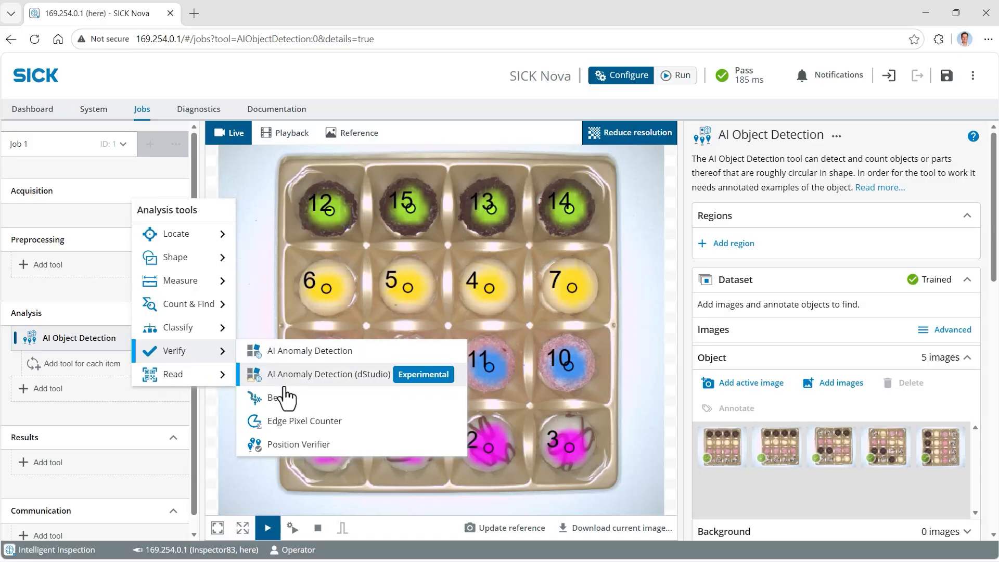
pyautogui.click(298, 445)
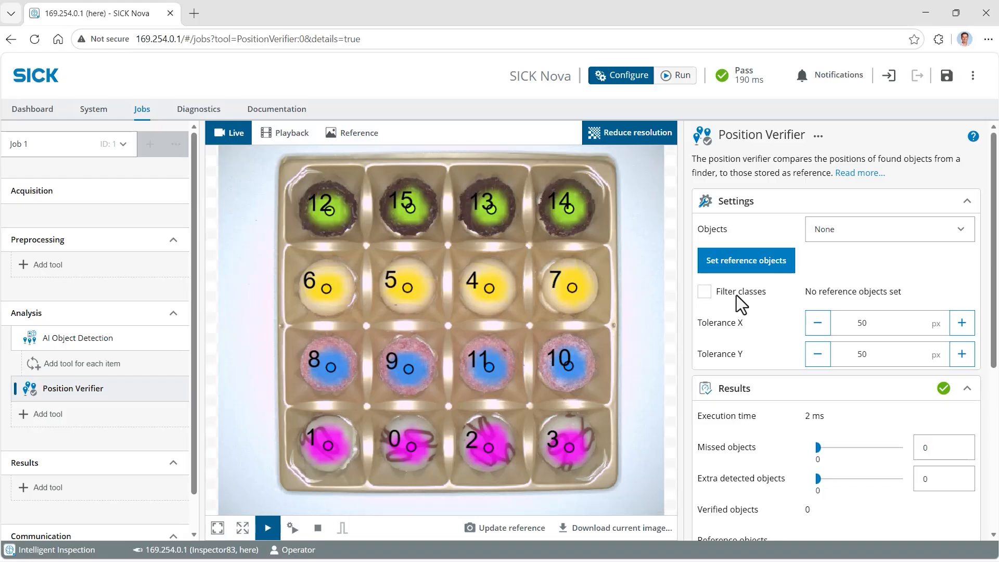
# Set the verifier's objects to AI Object Detection/Detections and store the current detections as reference objects
pyautogui.click(916, 238)
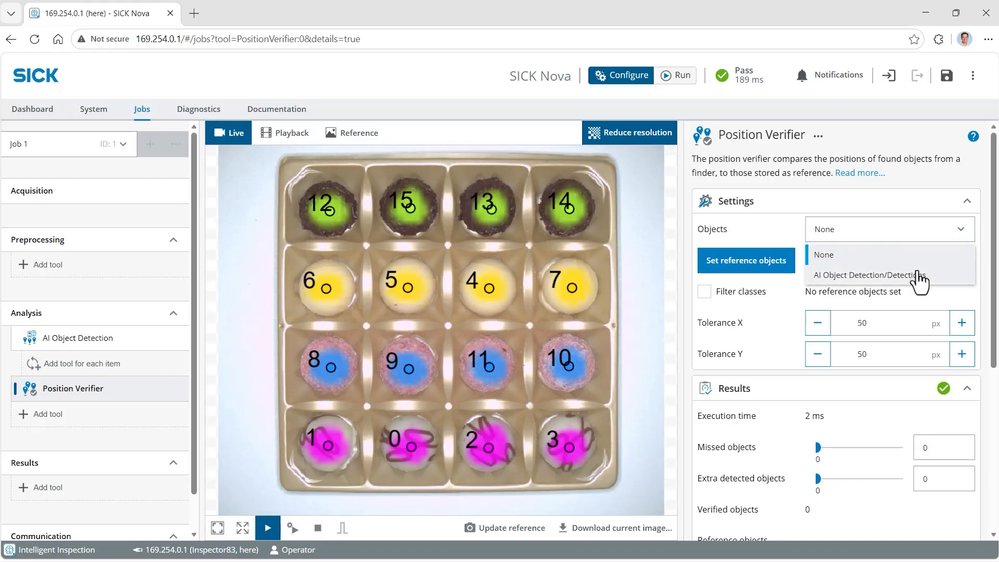
pyautogui.click(919, 275)
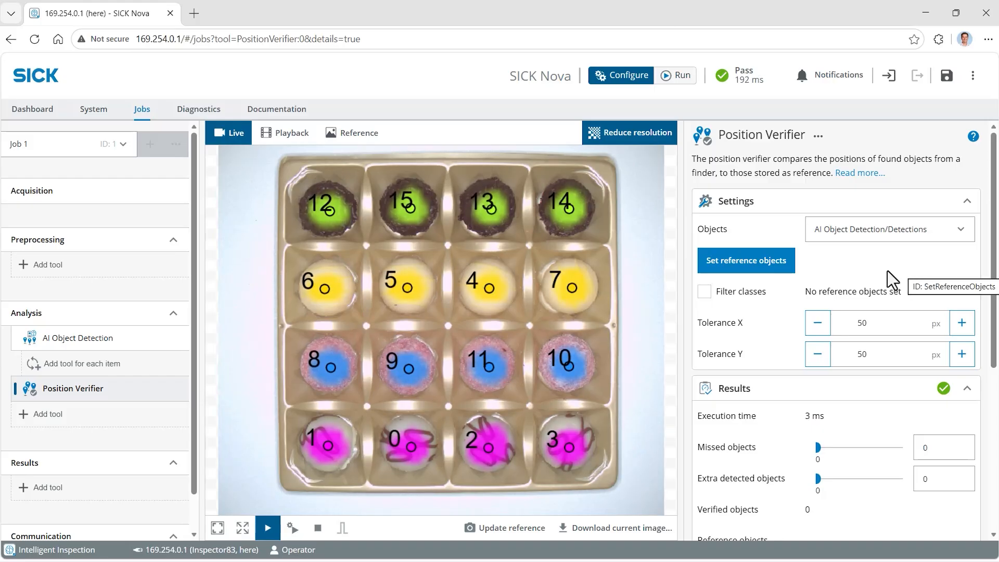
pyautogui.click(761, 278)
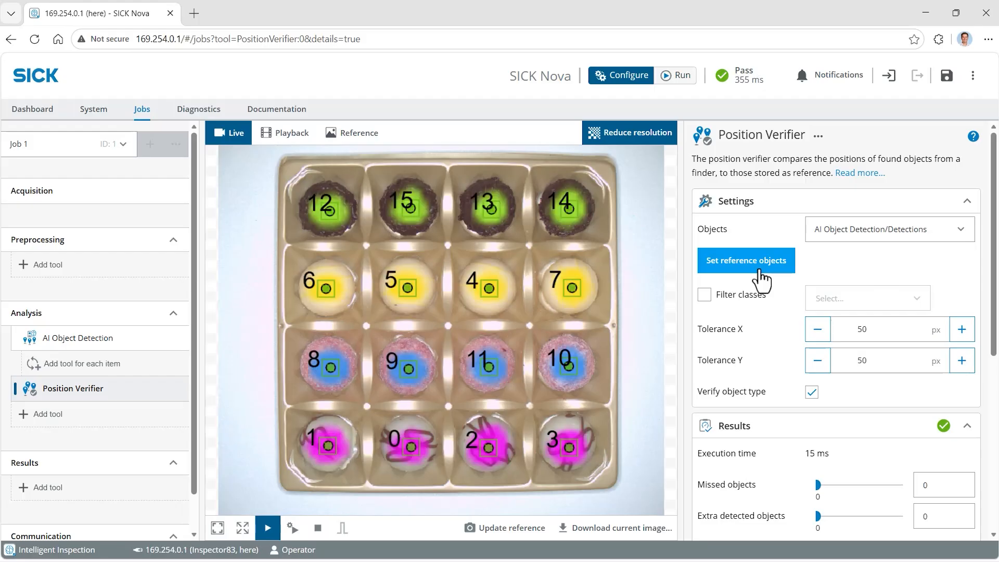